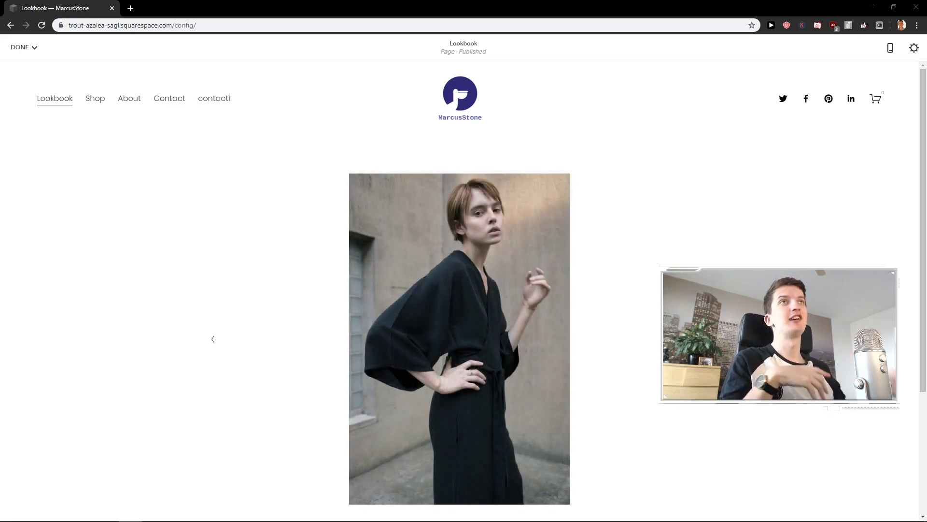
Reopen the Lookbook page for editing and start editing its site header
mouse_move(245, 219)
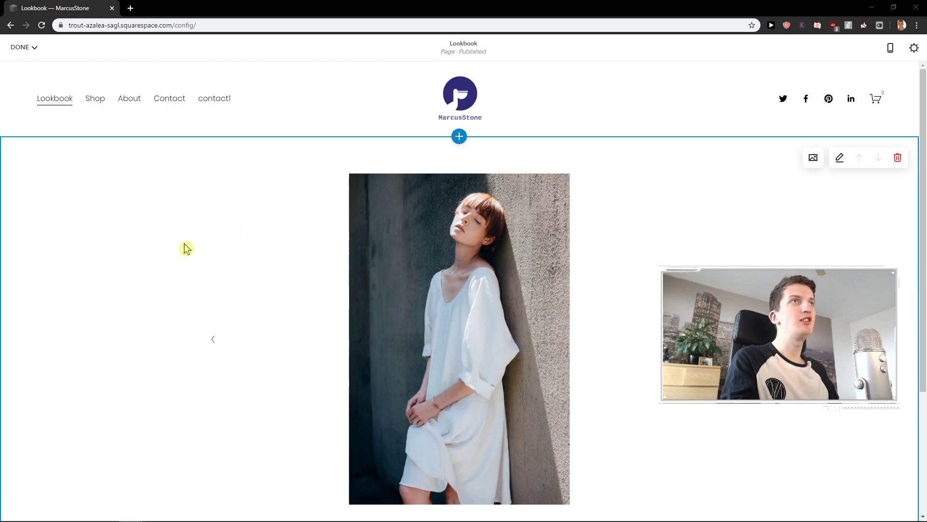
click(24, 47)
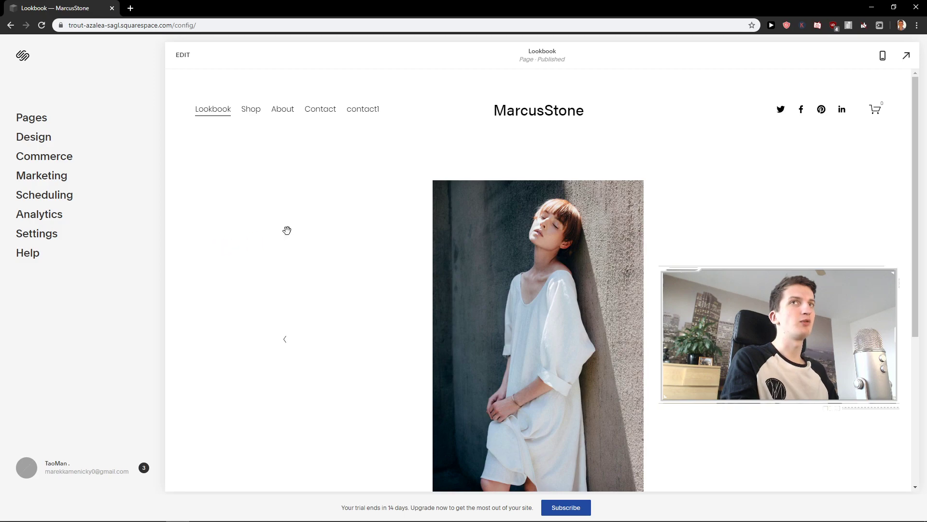
key(e)
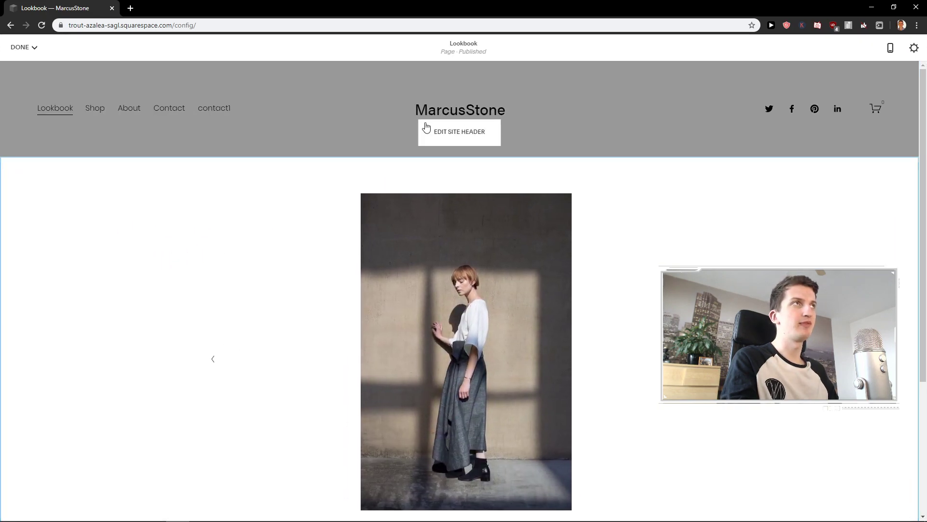
click(473, 143)
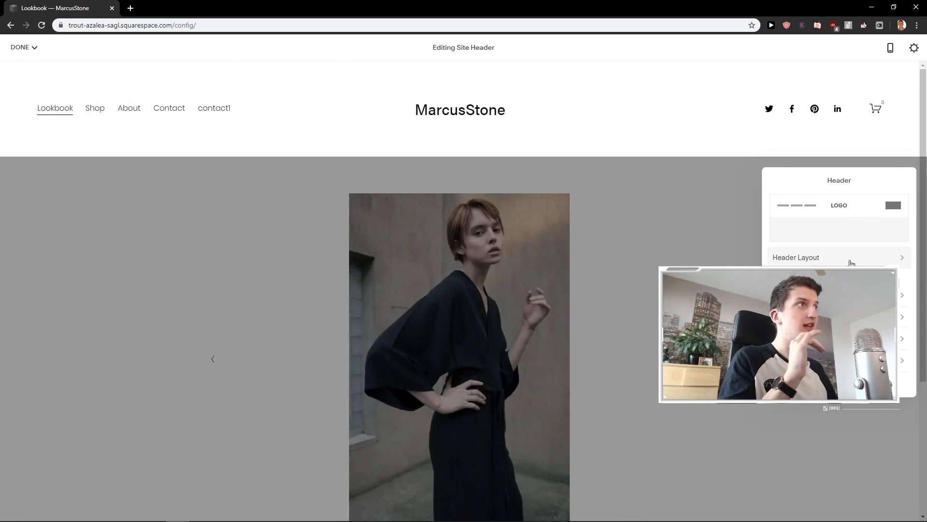
Try several alternative header layouts, then restore the one with navigation links first, the logo centred and the icons last
click(869, 258)
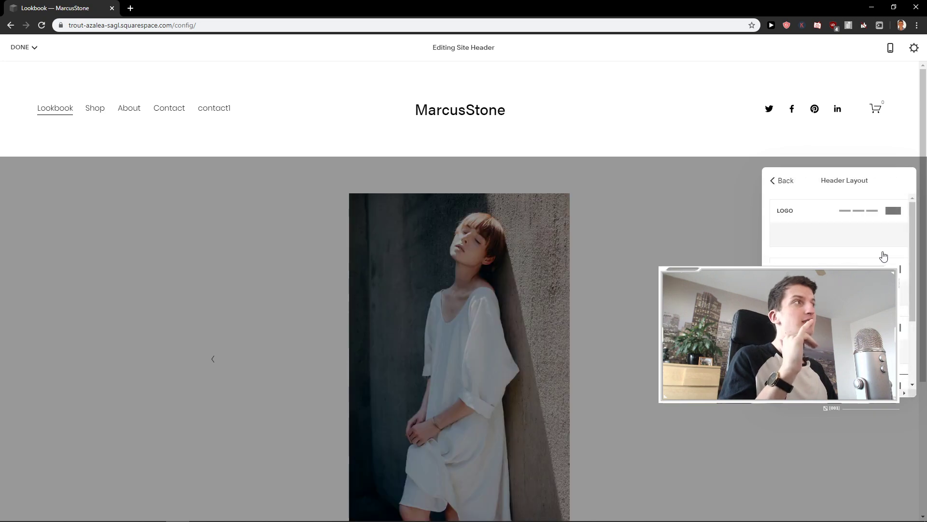
click(822, 258)
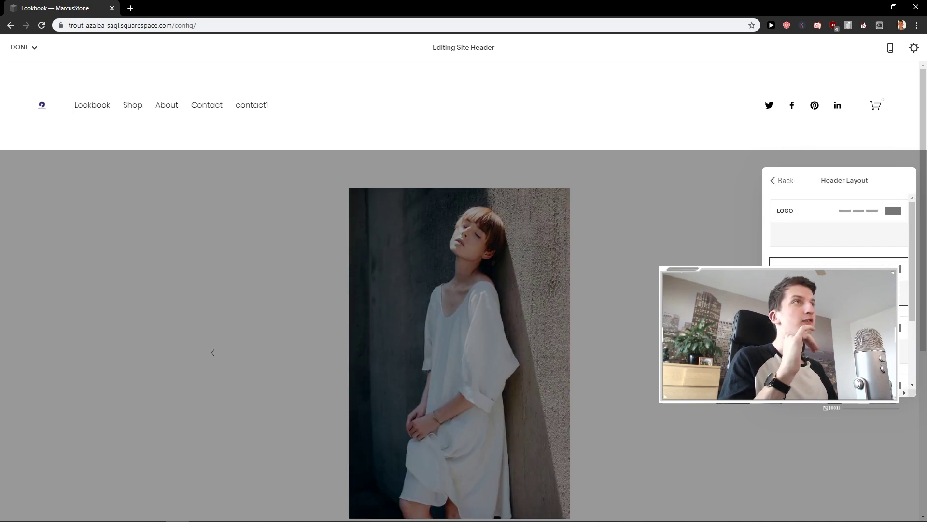
click(855, 228)
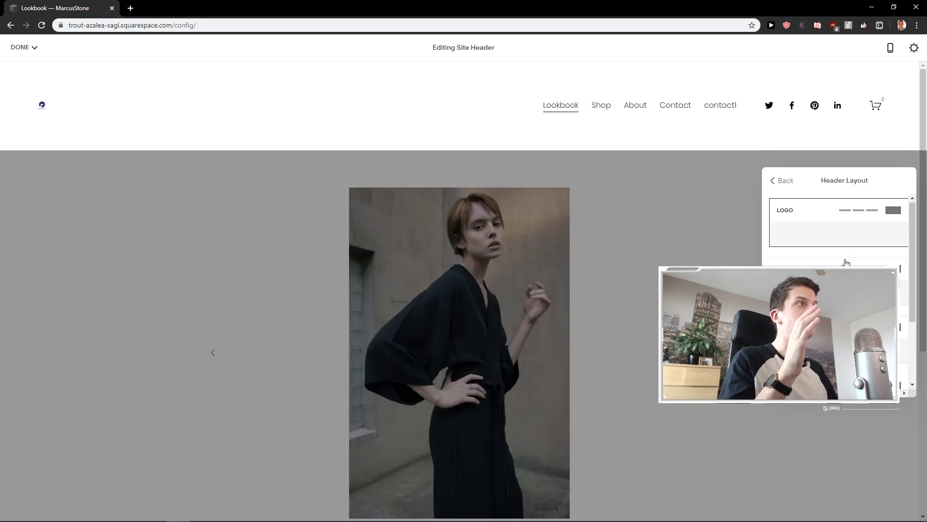
scroll(845, 262, down, 2)
click(845, 300)
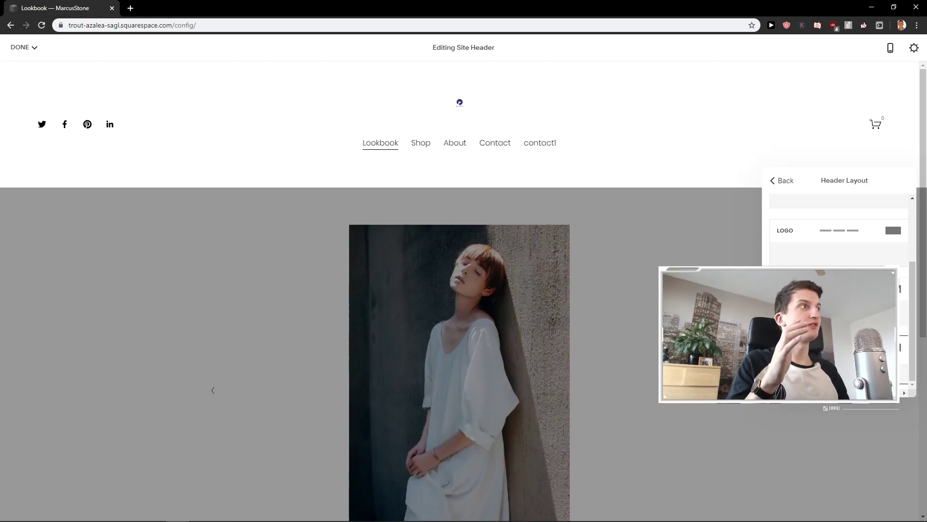
click(839, 301)
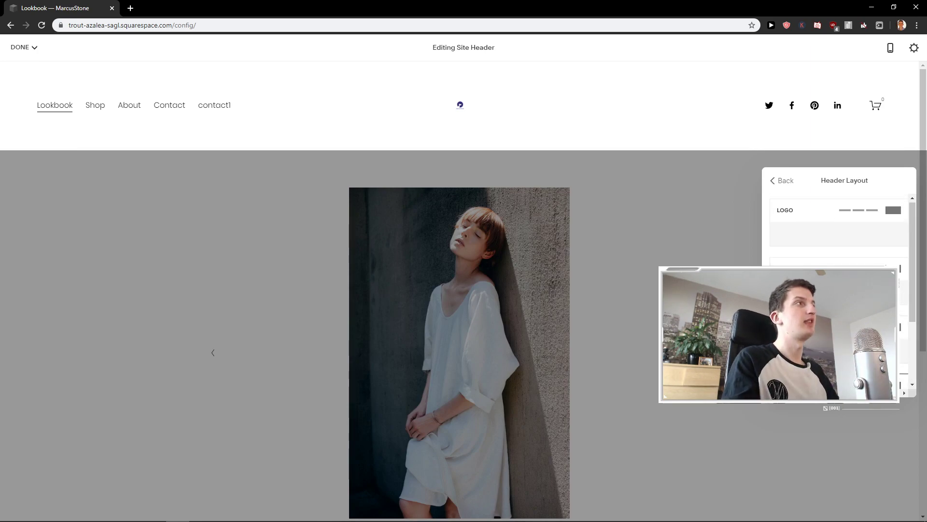
click(784, 221)
click(462, 128)
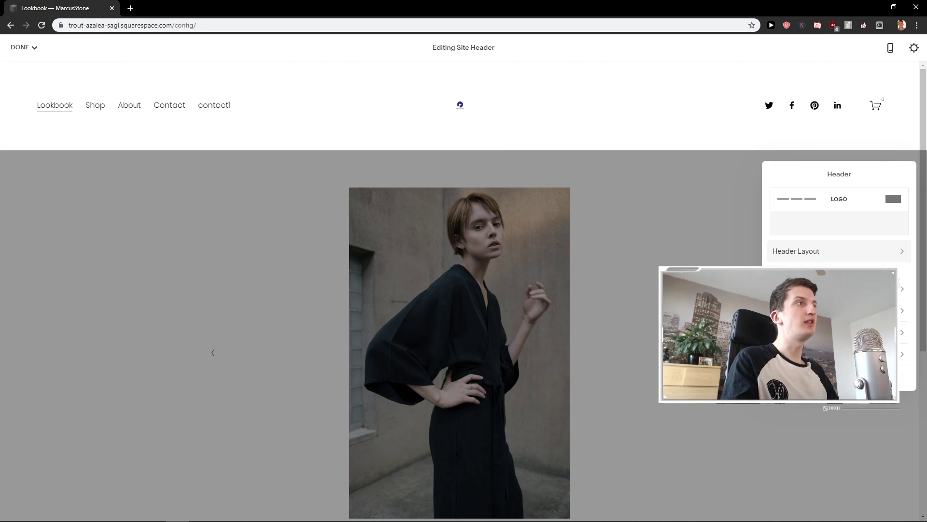
Delete the header's logo image and upload the file logo from the HatchfulExport-All folder in its place
click(839, 288)
scroll(838, 288, down, 1)
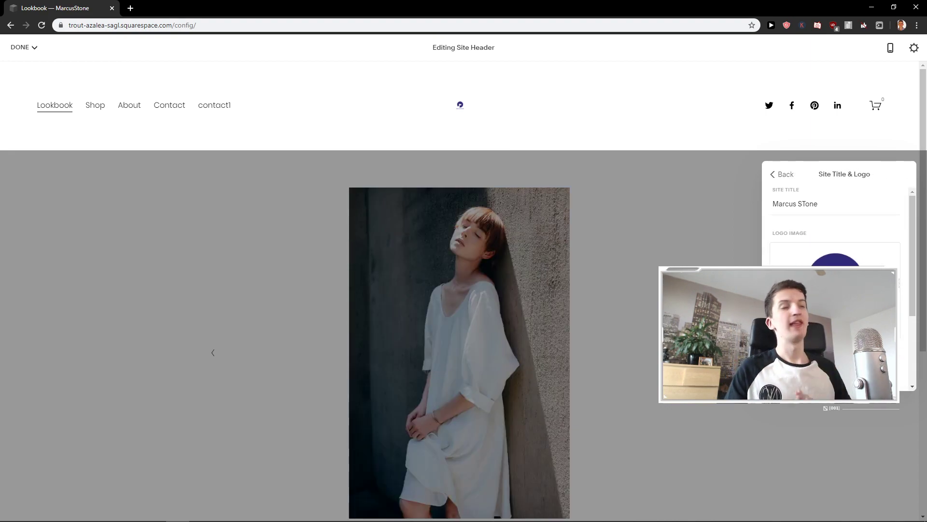
click(839, 289)
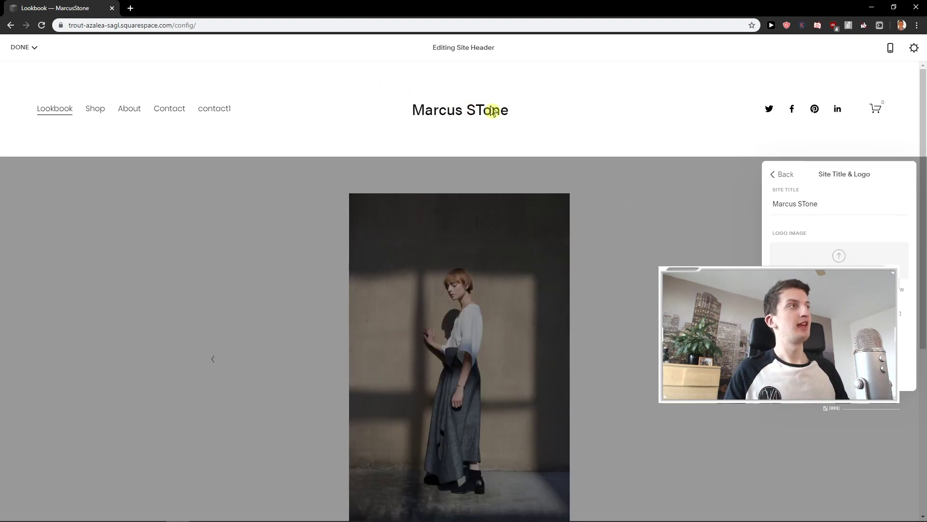
click(845, 254)
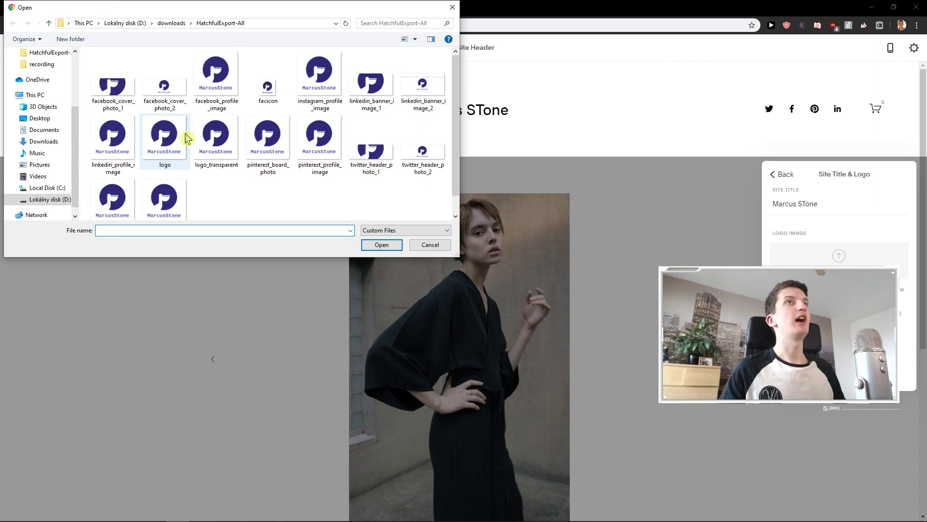
double_click(171, 142)
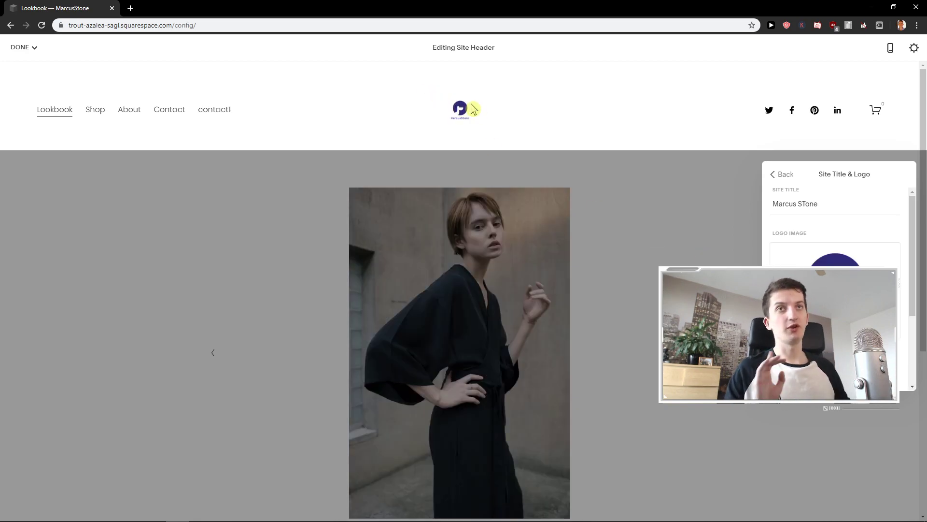
Enlarge the logo image in the site header and leave the site title and logo settings
scroll(836, 241, down, 1)
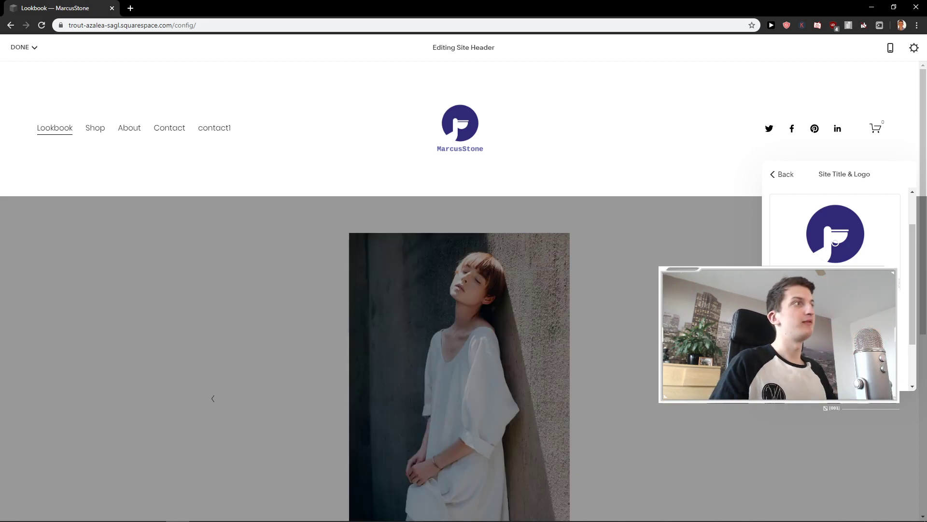
scroll(835, 227, down, 2)
scroll(835, 227, up, 2)
scroll(835, 242, down, 2)
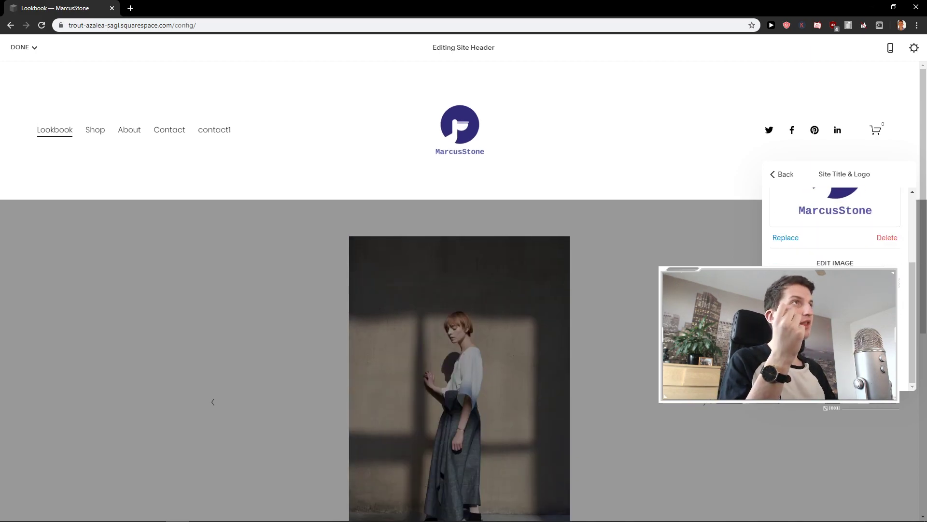
click(782, 174)
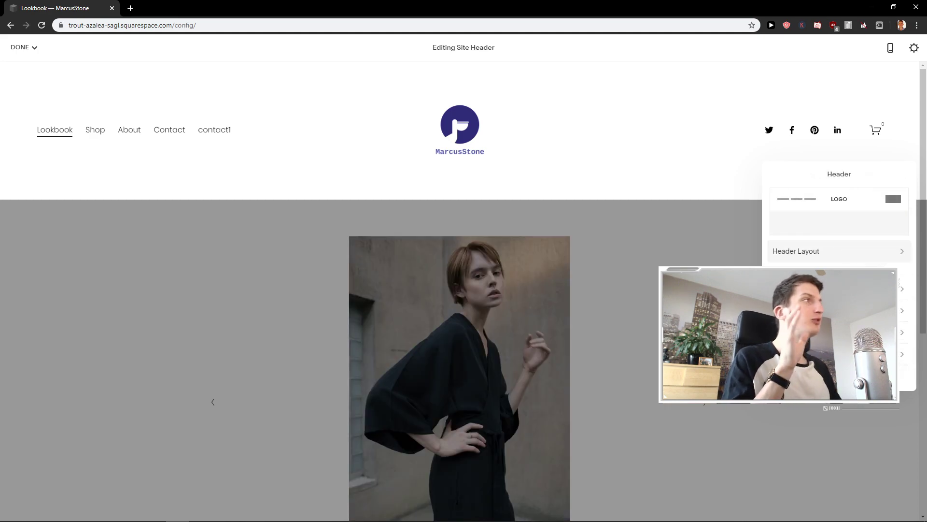
Try the Button element in the header, switch it back off, and turn off Social Links
click(834, 265)
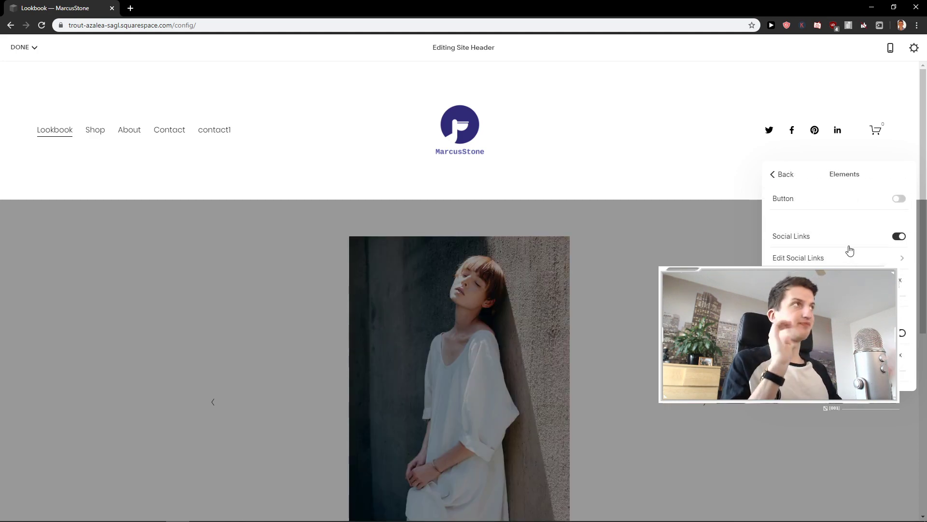
click(900, 199)
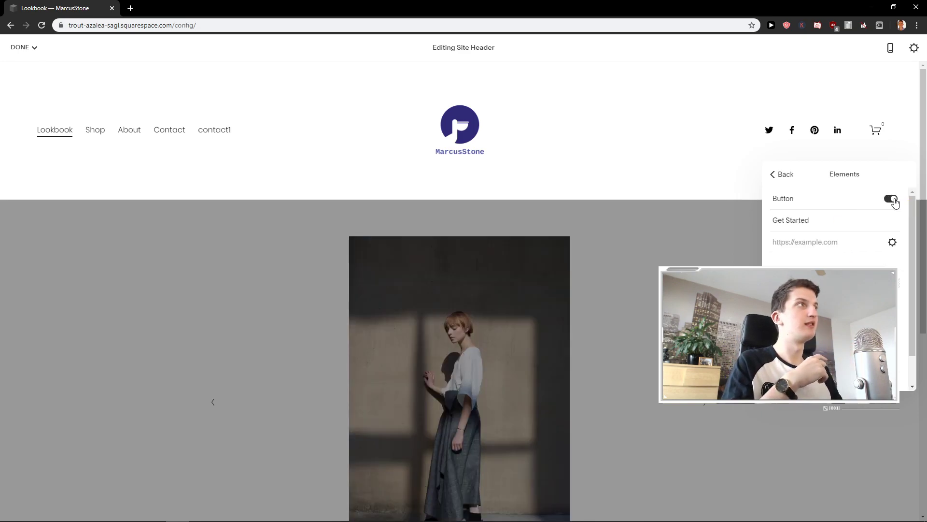
click(892, 202)
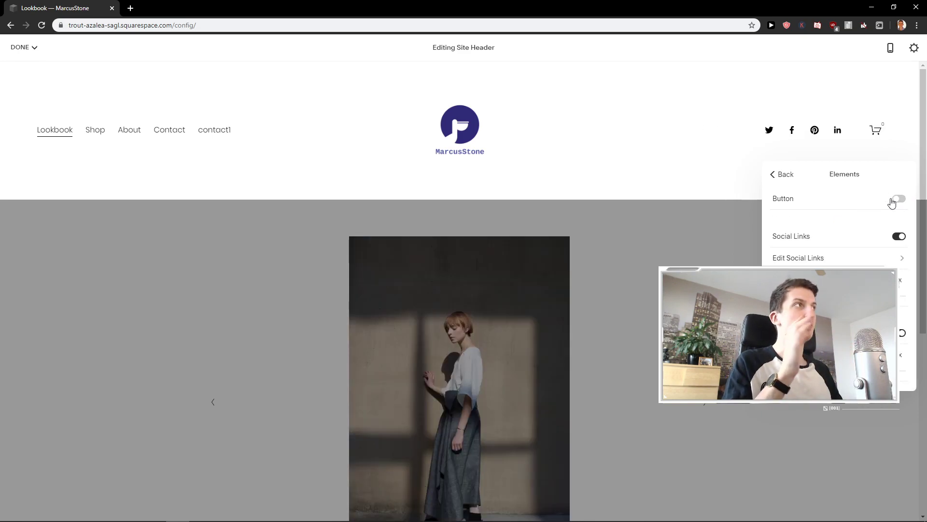
click(899, 221)
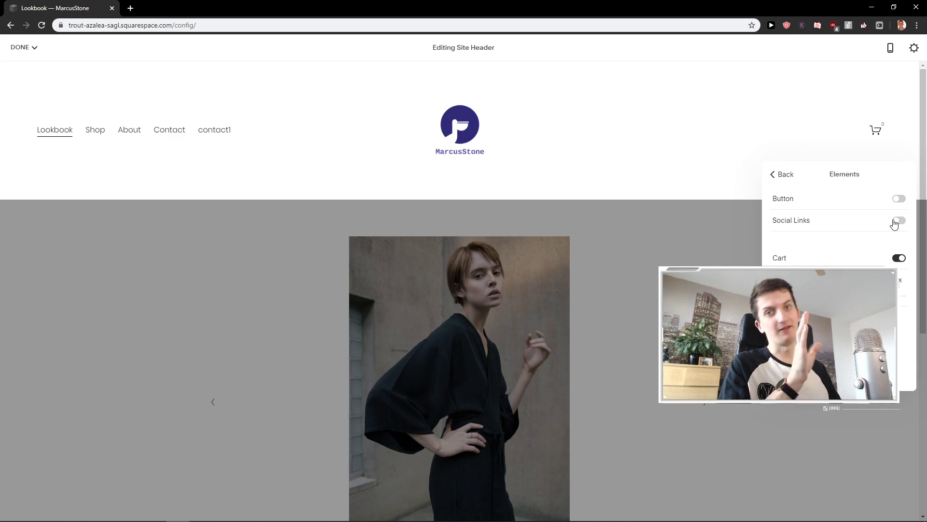
click(780, 177)
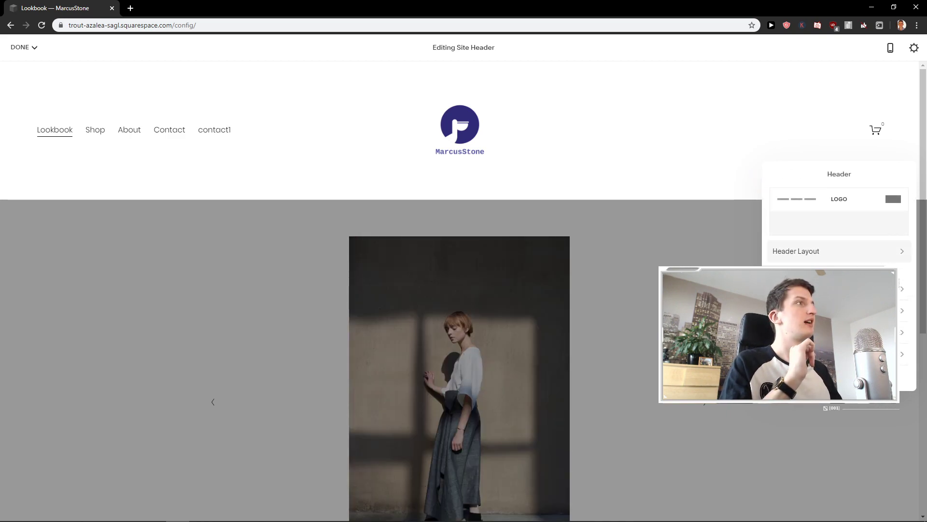
Try the Transparent option in the header's color settings and set it back
click(839, 311)
click(901, 198)
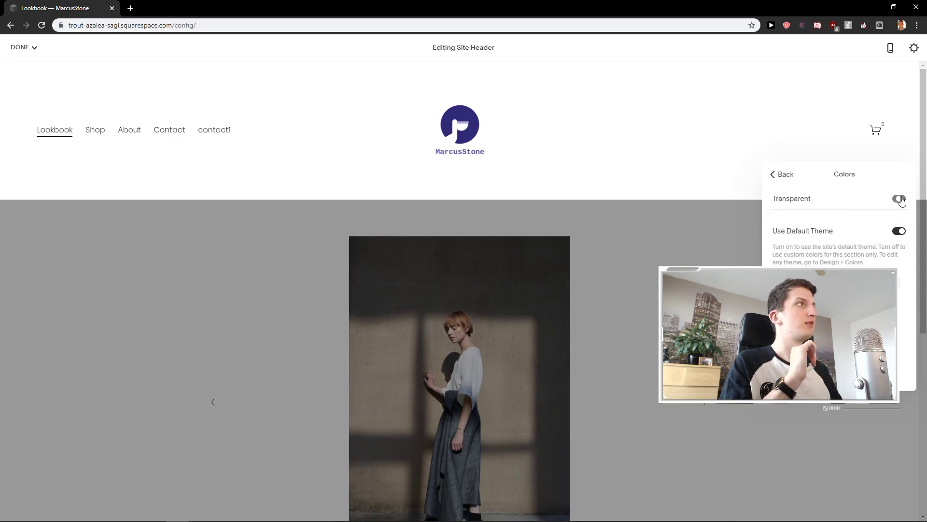
click(901, 198)
click(773, 172)
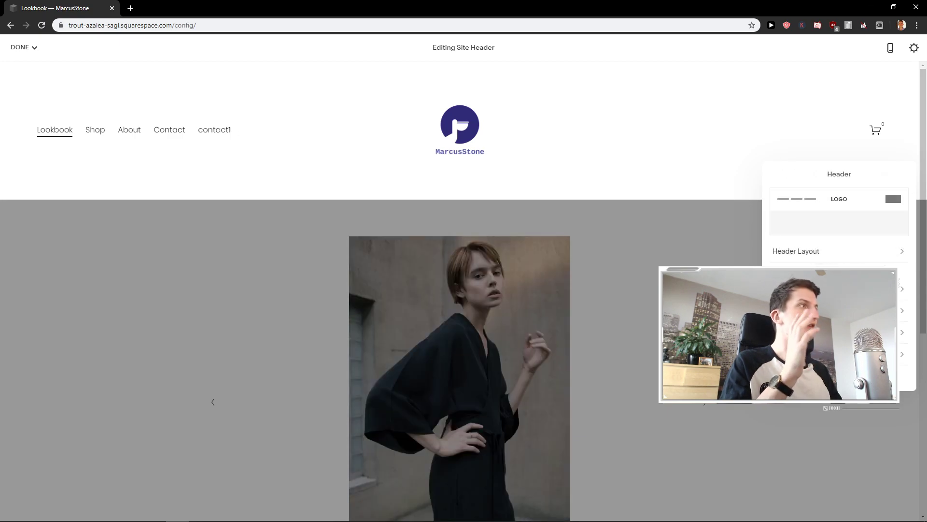
Set the header's vertical padding to 1vw and slightly widen the spacing between the navigation links
click(839, 289)
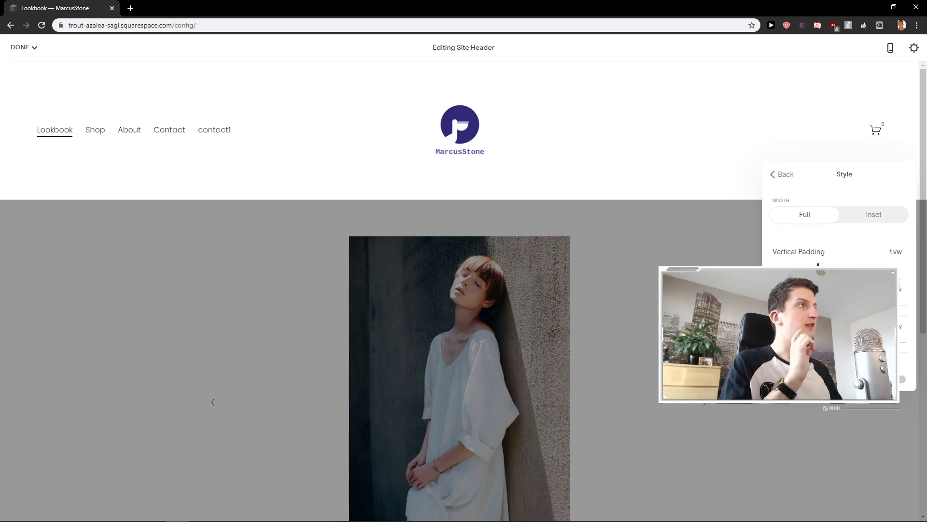
drag(819, 265, 778, 266)
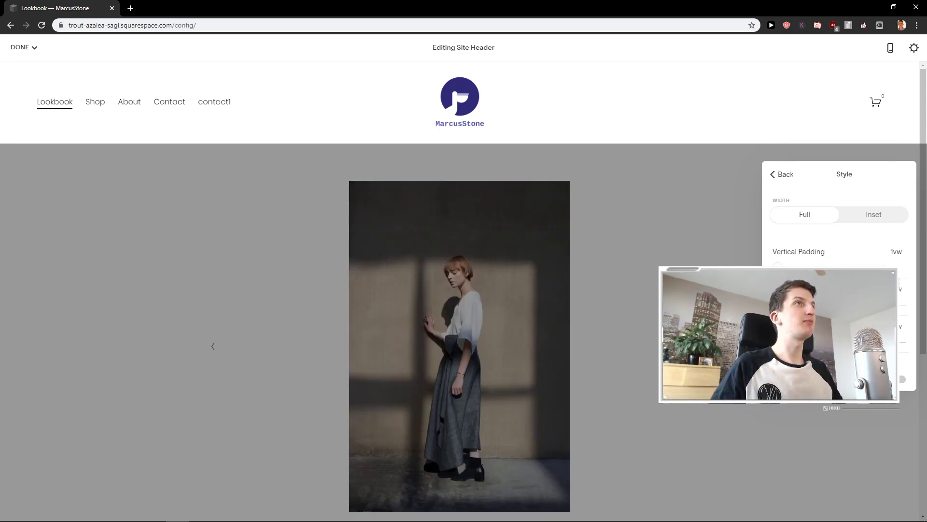
mouse_move(805, 342)
mouse_down()
mouse_move(840, 342)
mouse_move(805, 342)
mouse_up()
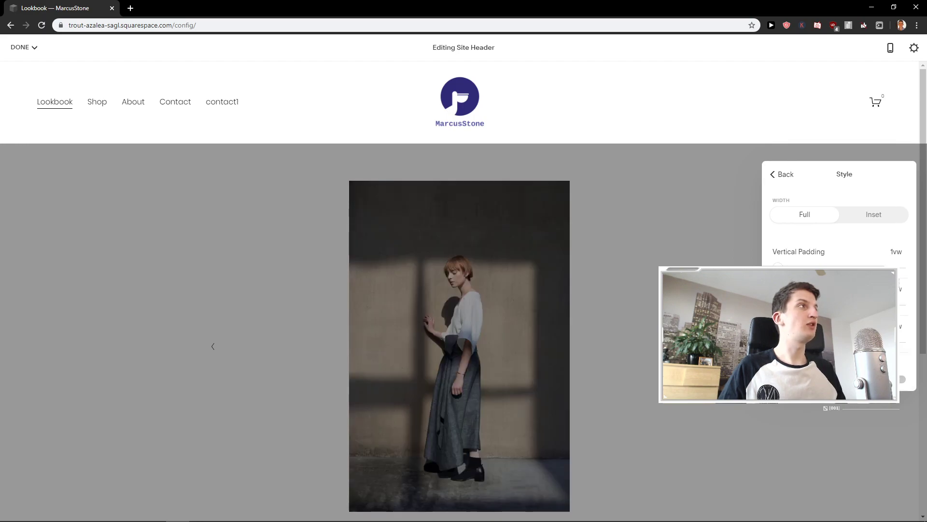
Try the Inset header width, return it to Full and leave the style settings
click(841, 217)
click(810, 218)
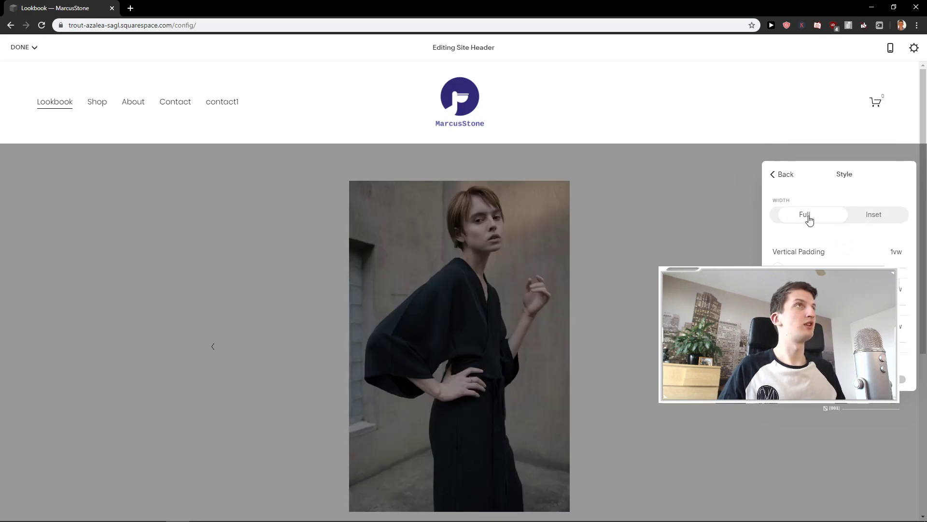
click(876, 218)
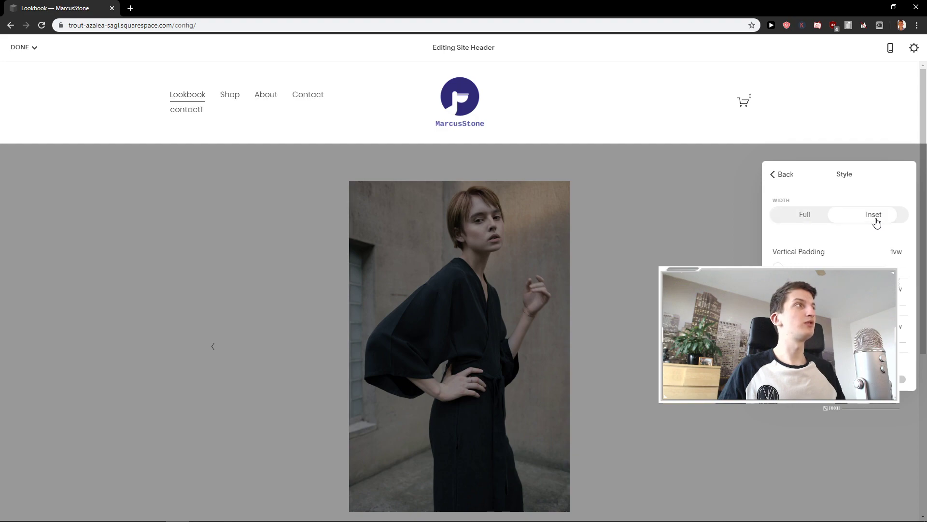
click(836, 215)
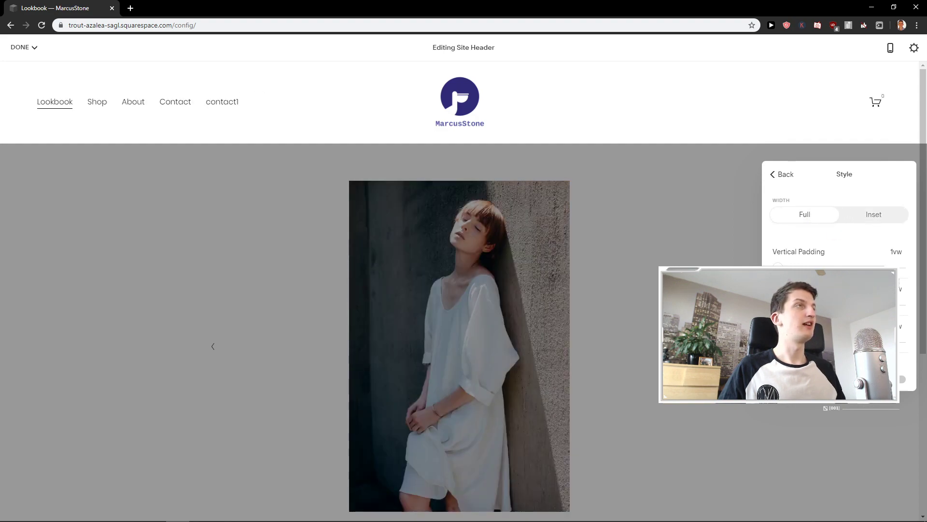
drag(779, 267, 777, 267)
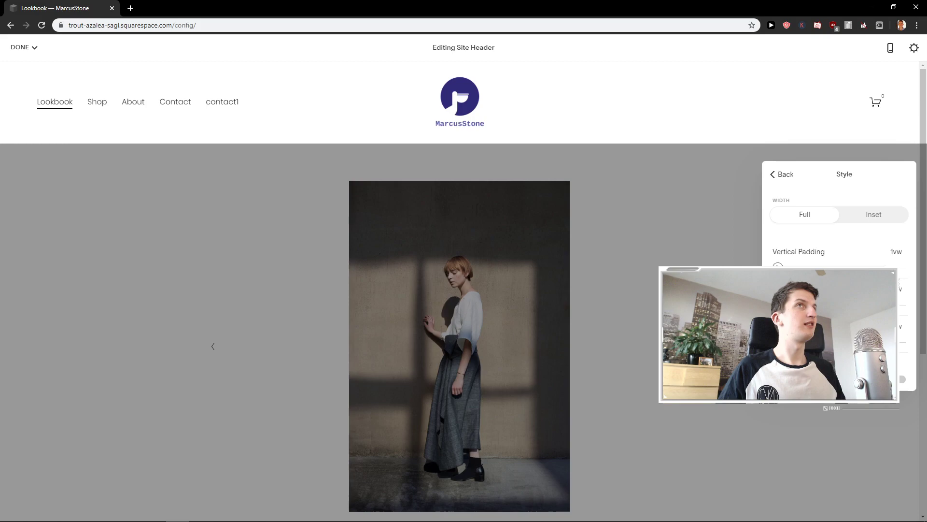
click(775, 175)
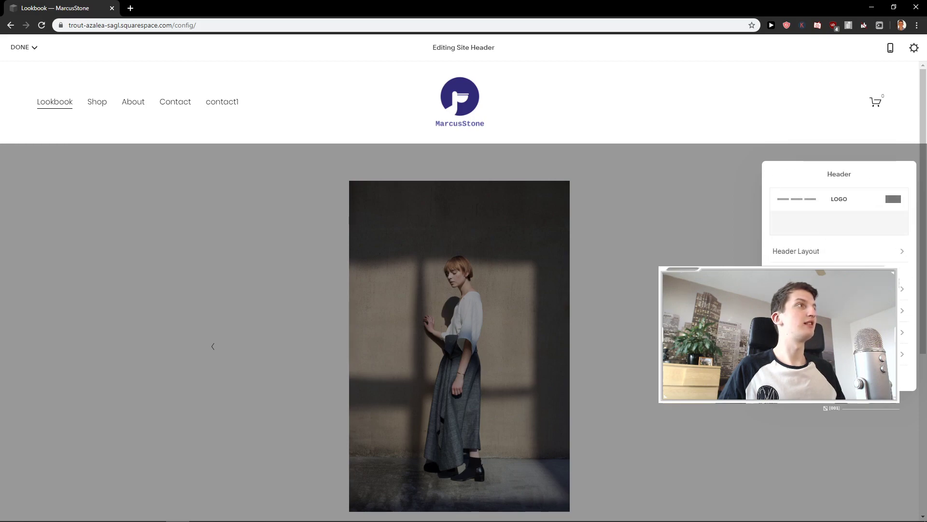
Finish editing the site header and save the changes to the Lookbook page
click(565, 220)
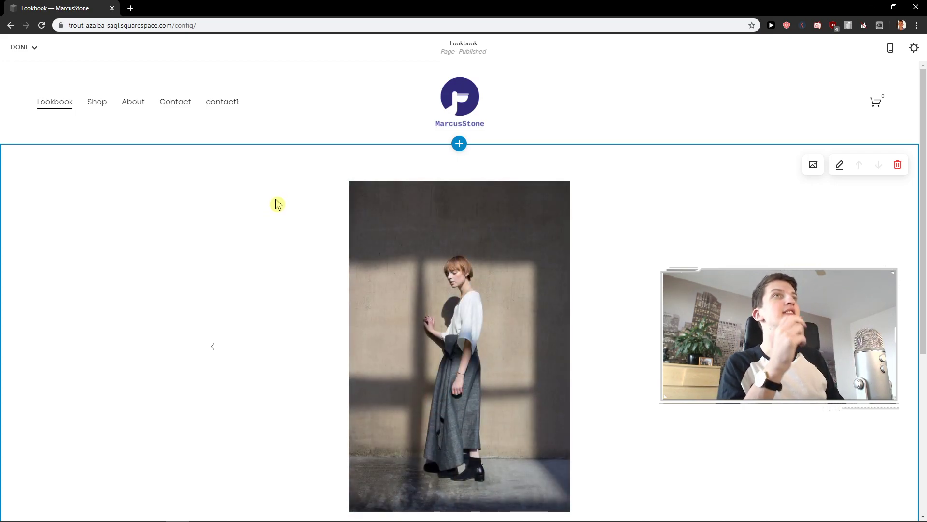
click(26, 48)
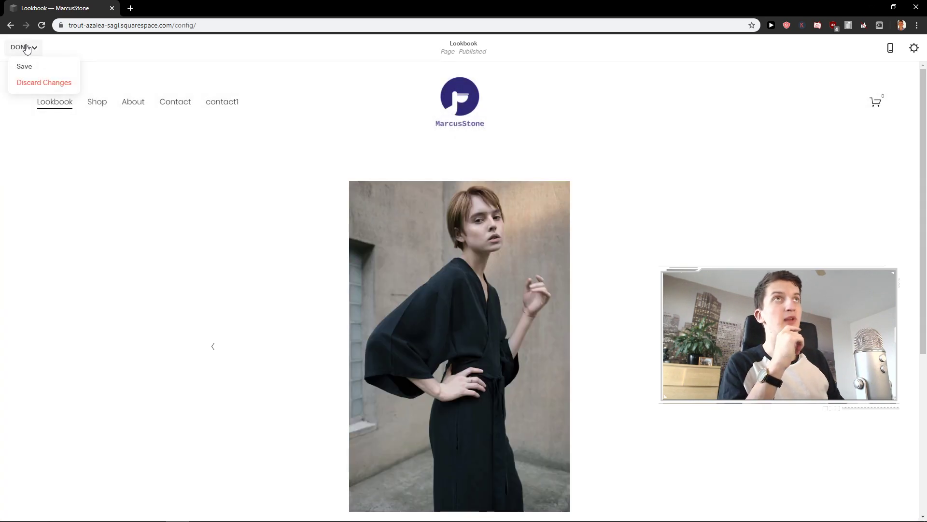
click(28, 65)
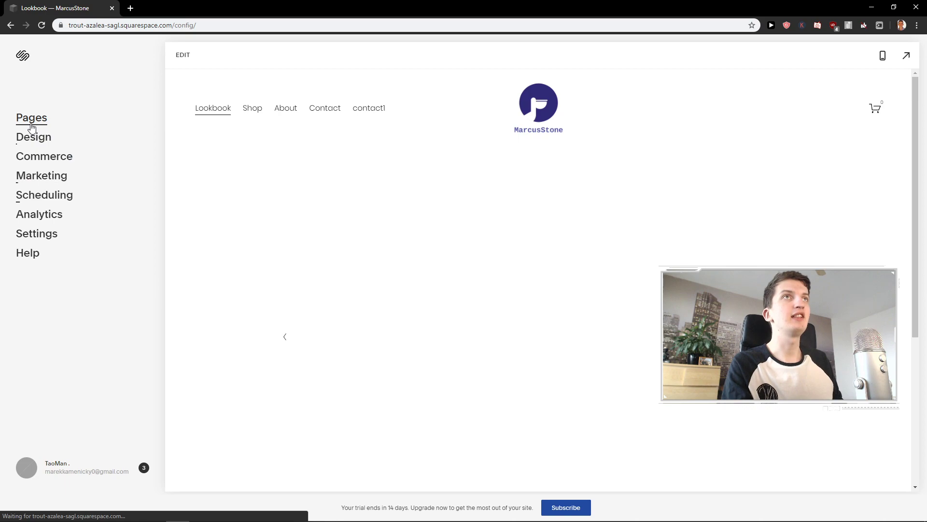
Add a folder named Shop1 to the main navigation and move the Shoes and T-shirts pages into it
click(32, 126)
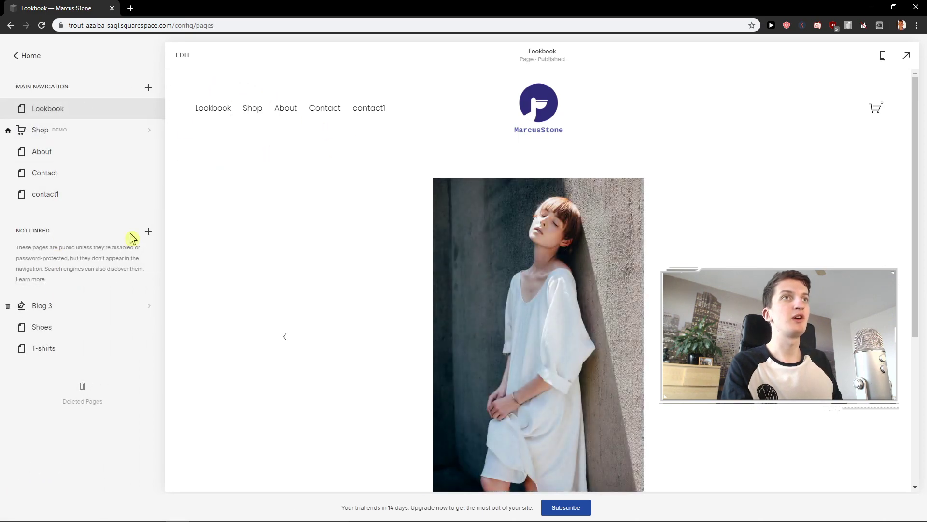
click(147, 90)
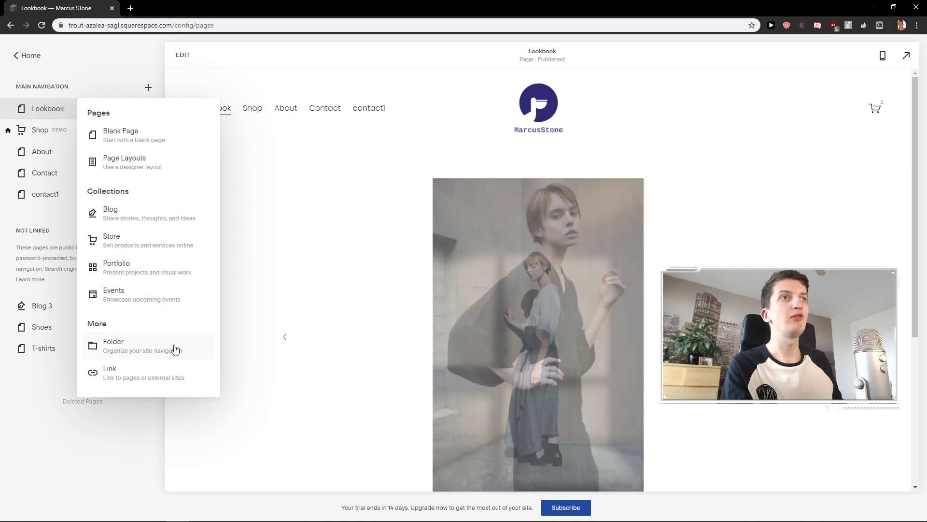
click(175, 349)
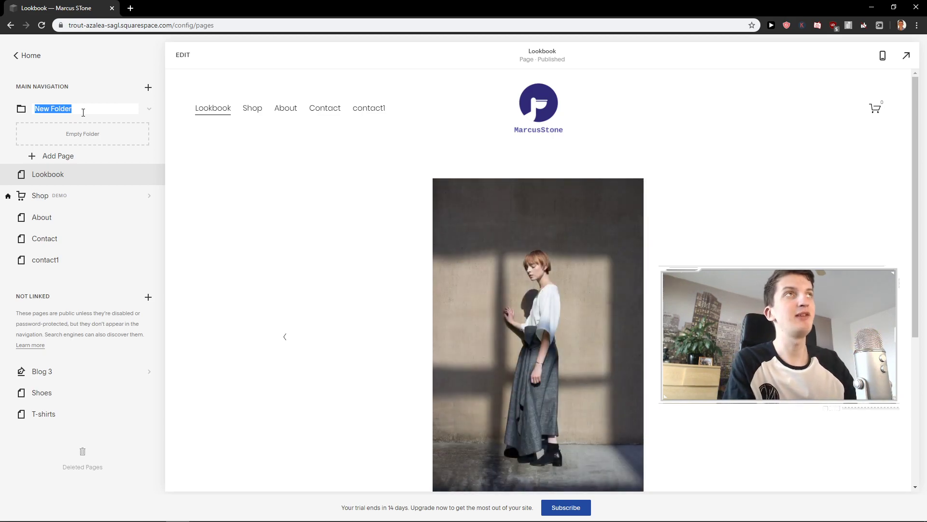
text(Shop1)
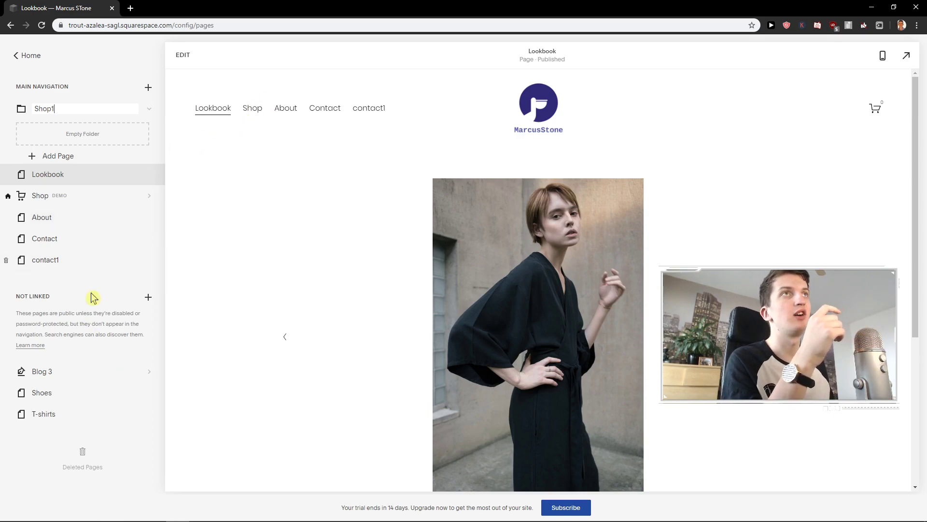
key(Return)
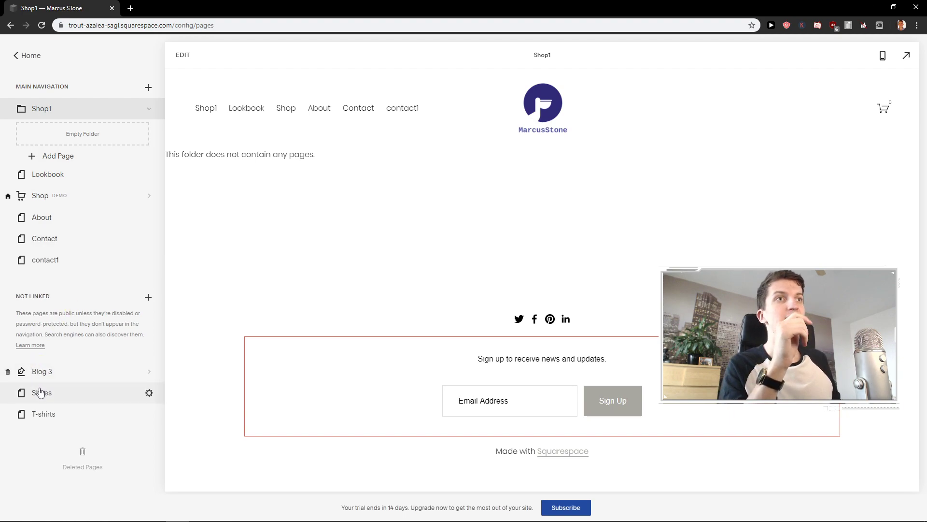
drag(40, 395, 72, 138)
drag(31, 392, 108, 145)
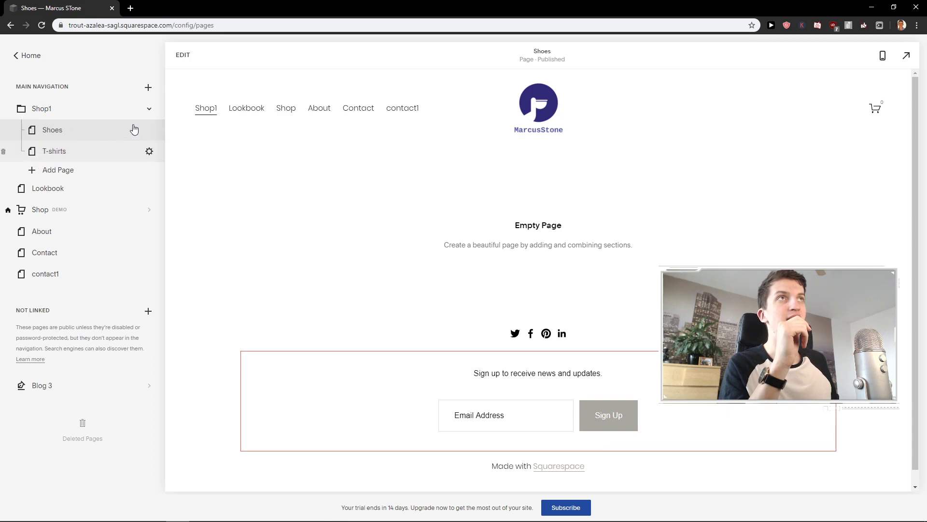
Look over the Shop1 folder's settings, close them, and test its T-shirts and Shoes dropdown links in the site preview
click(142, 109)
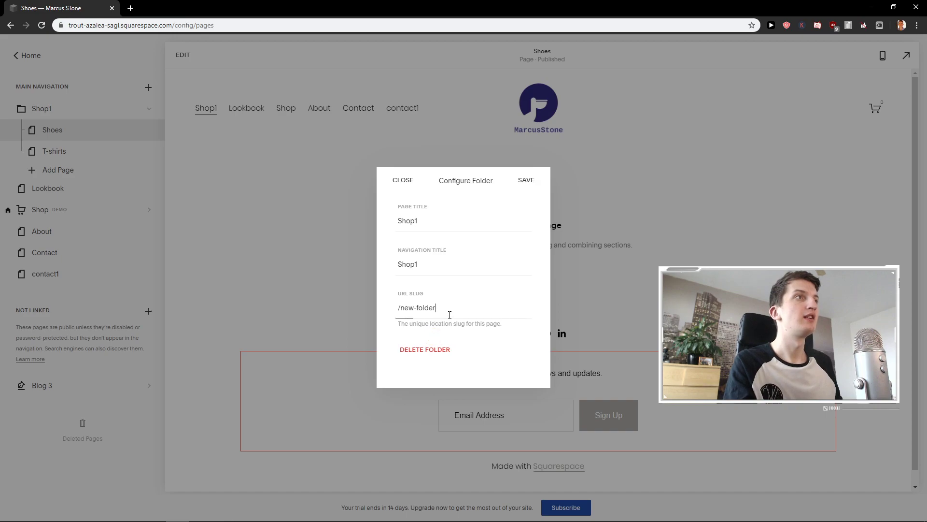
drag(450, 315, 361, 315)
click(361, 315)
mouse_move(210, 113)
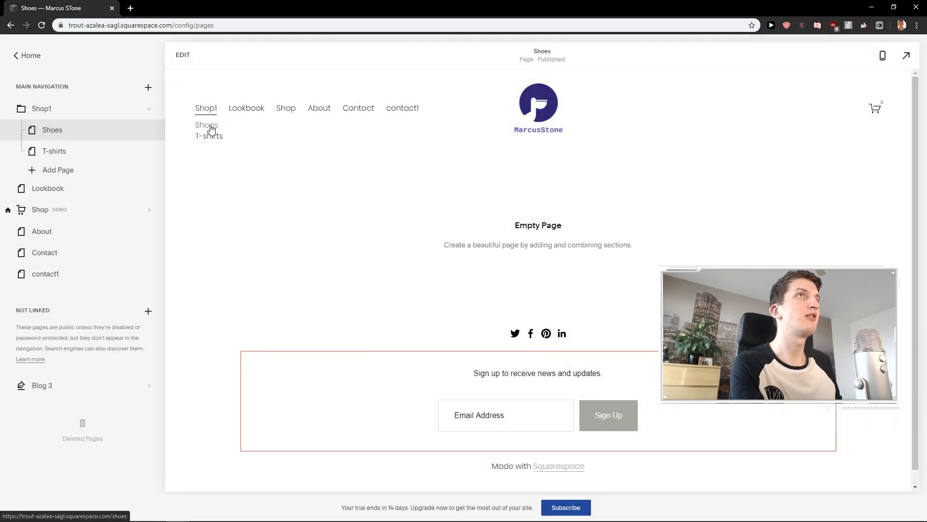
click(214, 138)
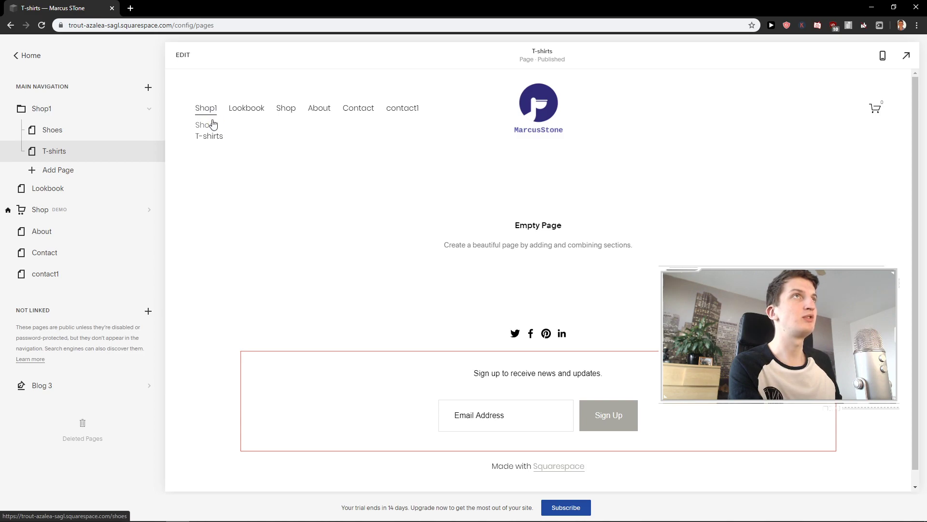
click(214, 126)
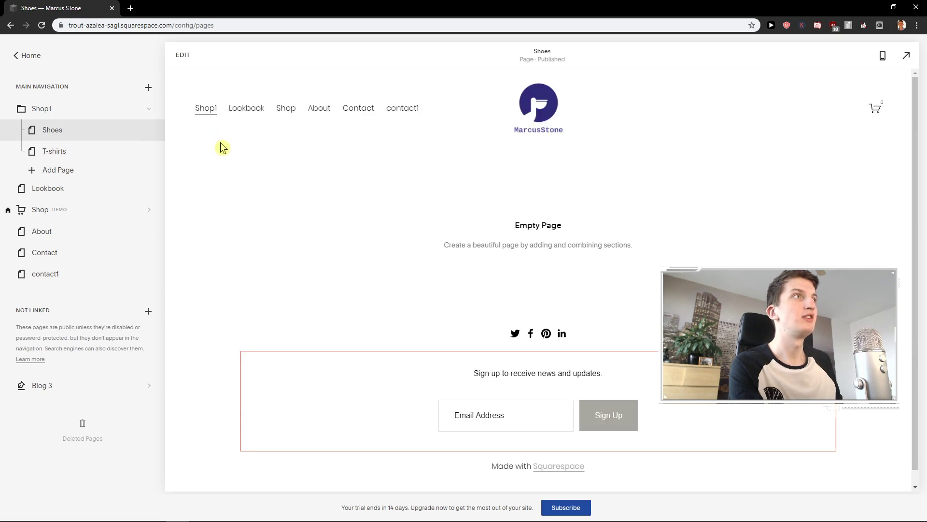
Open the site footer for editing on the Shoes page and remove its Newsletter block
click(25, 56)
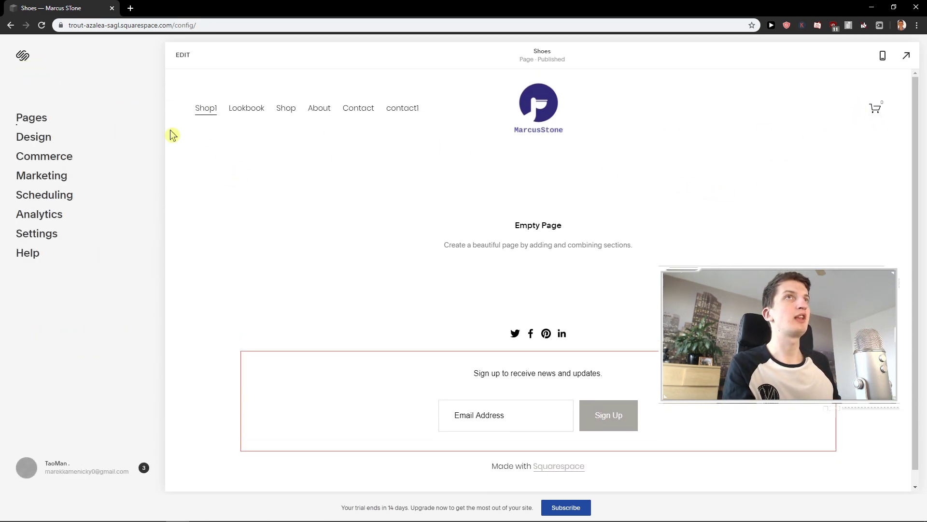
scroll(260, 335, down, 1)
key(Escape)
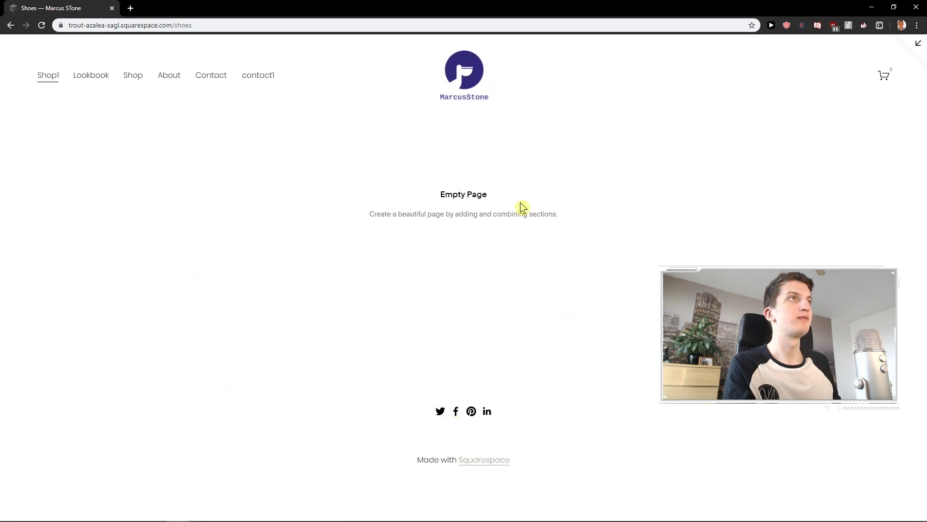
double_click(461, 136)
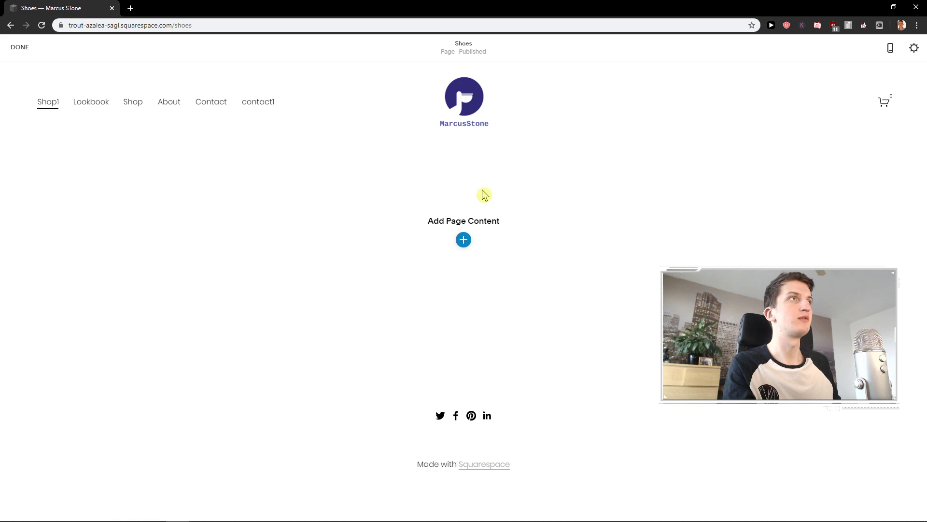
mouse_move(503, 435)
click(472, 401)
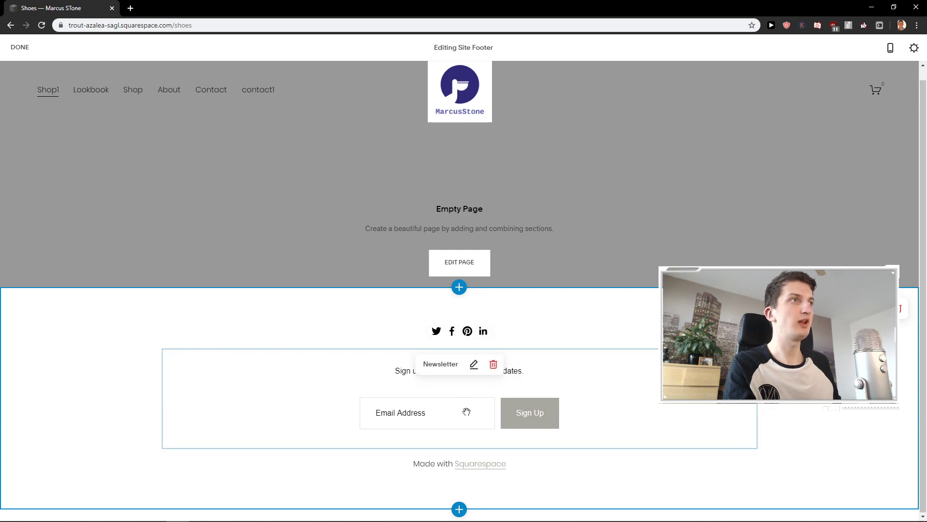
click(493, 364)
click(526, 372)
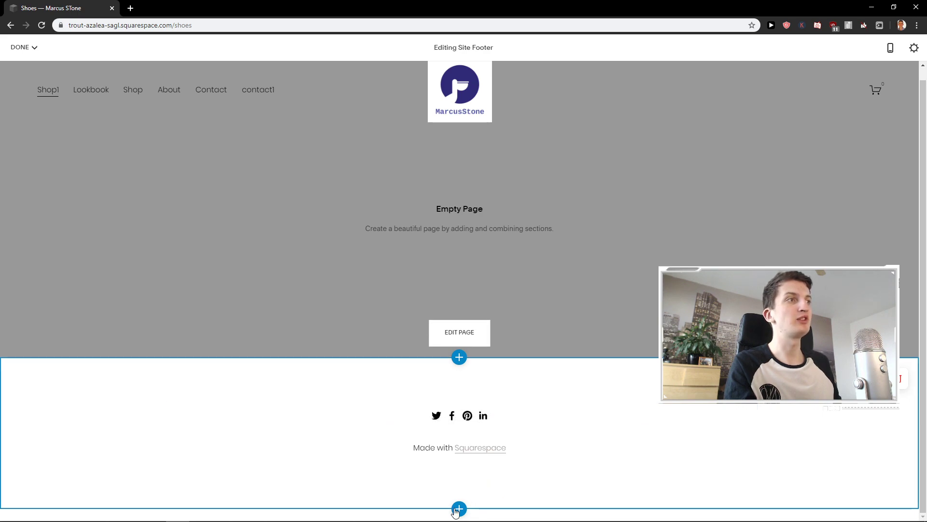
Add a footer section using the layout with Location, Hours and Contact columns above the existing footer section
click(459, 357)
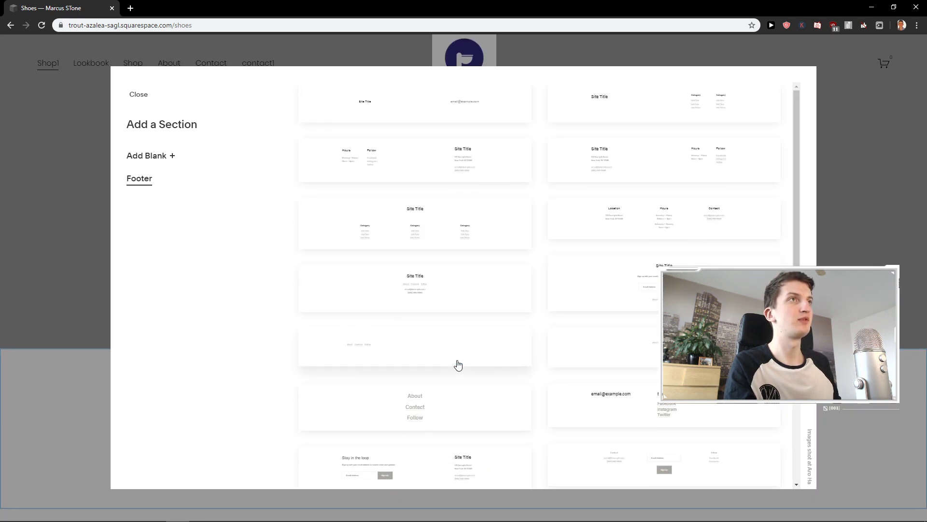
scroll(459, 329, up, 2)
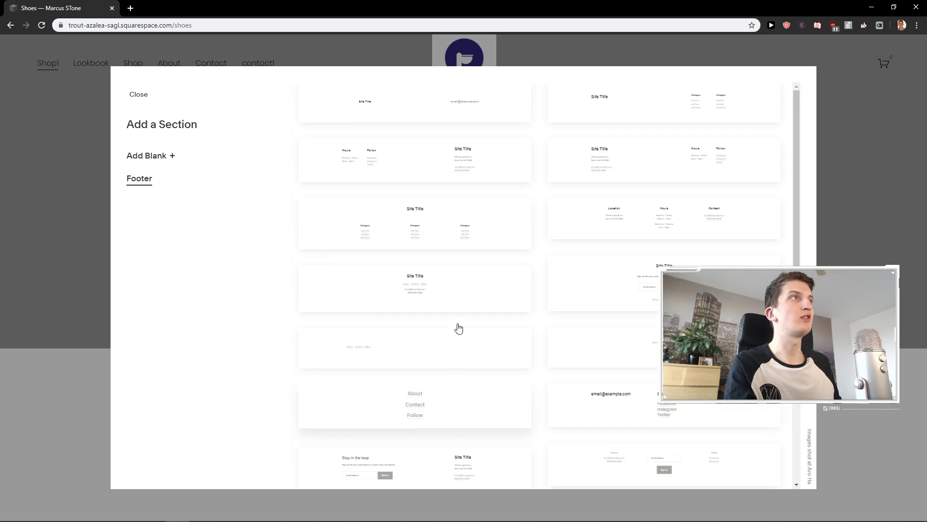
click(640, 227)
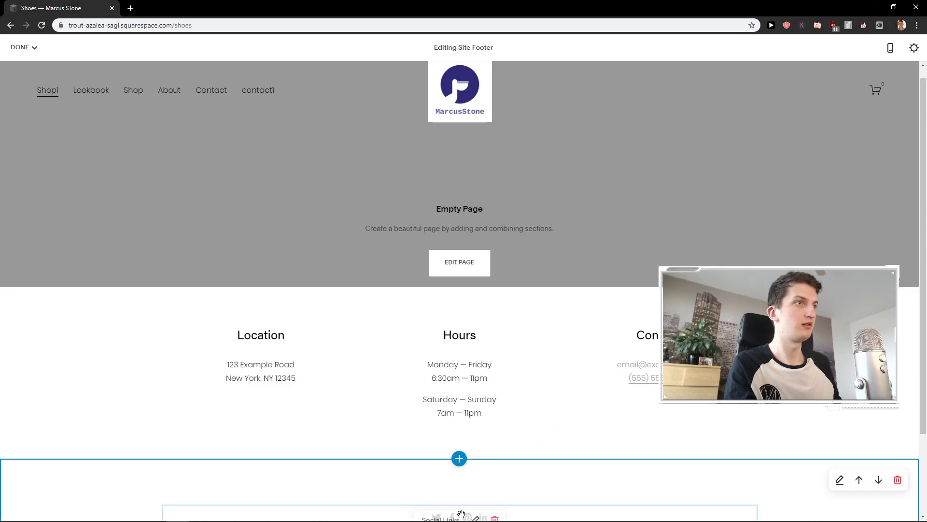
Move the Social Links block into the new footer section, beneath the Location, Hours and Contact columns
drag(458, 509, 616, 323)
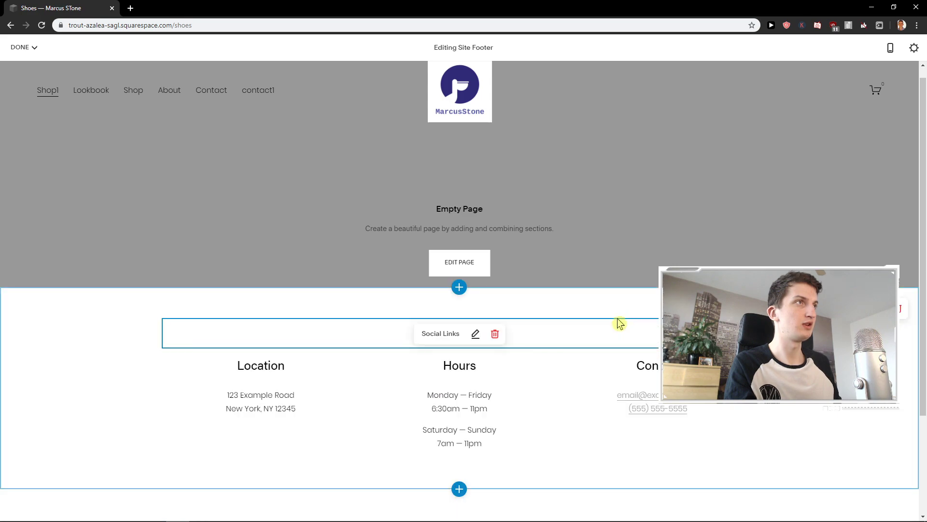
click(545, 387)
click(602, 447)
scroll(596, 443, down, 1)
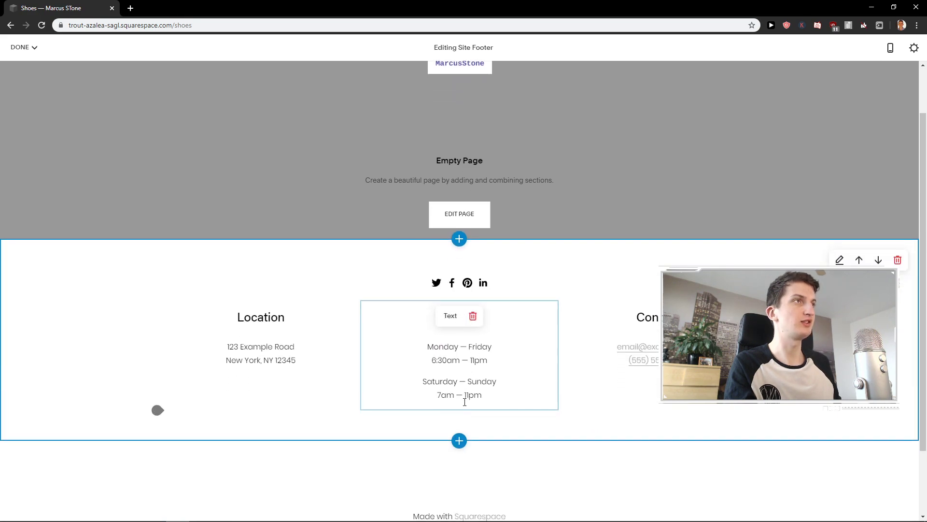
drag(327, 279, 357, 397)
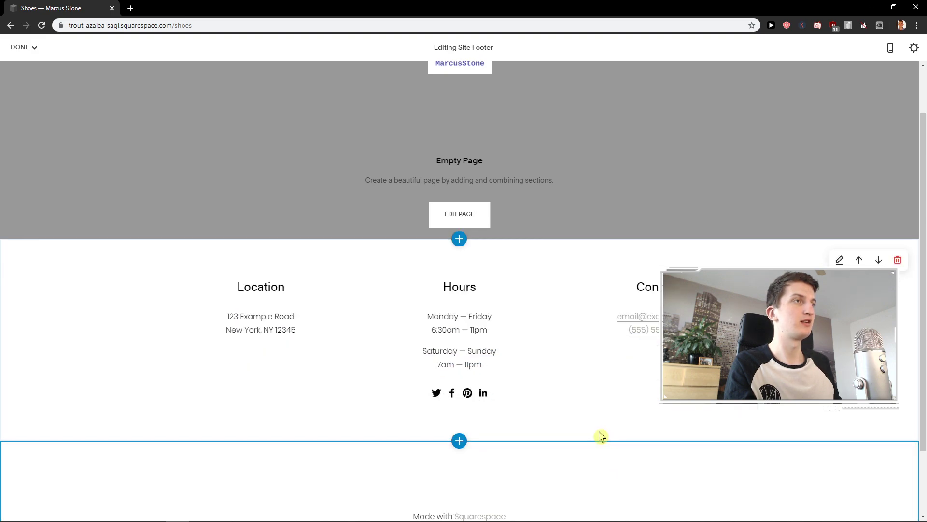
scroll(580, 420, up, 1)
scroll(599, 364, down, 3)
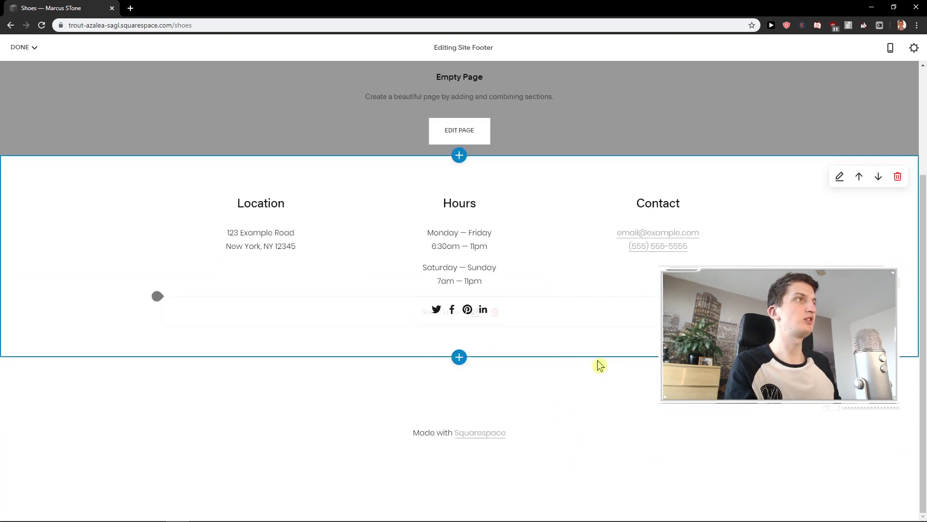
scroll(599, 352, up, 3)
scroll(536, 363, down, 3)
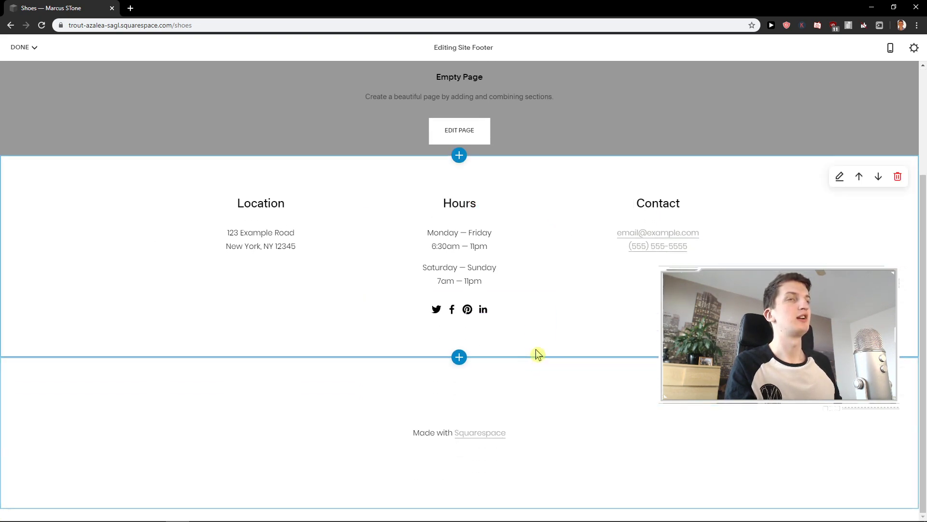
scroll(536, 354, up, 3)
scroll(596, 327, down, 2)
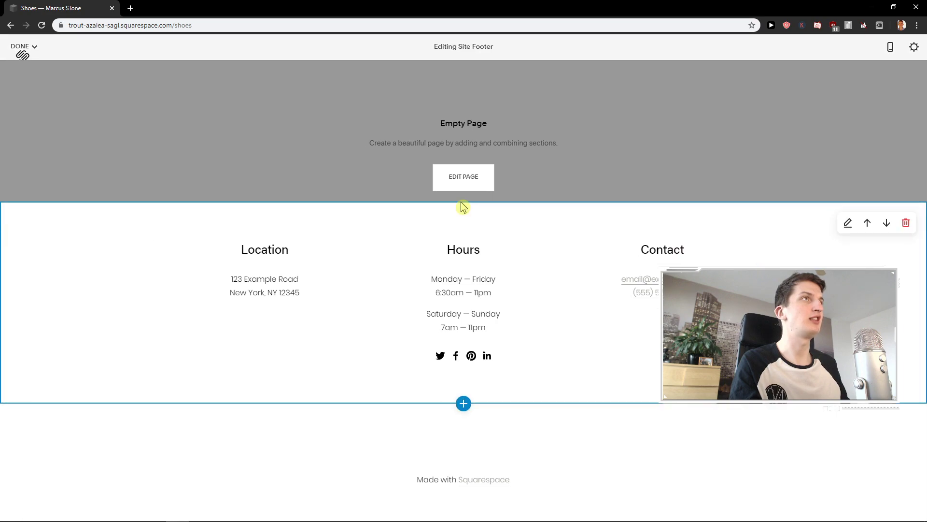
Browse the footer layouts for another section and leave the section library without adding one
click(462, 204)
scroll(416, 259, down, 4)
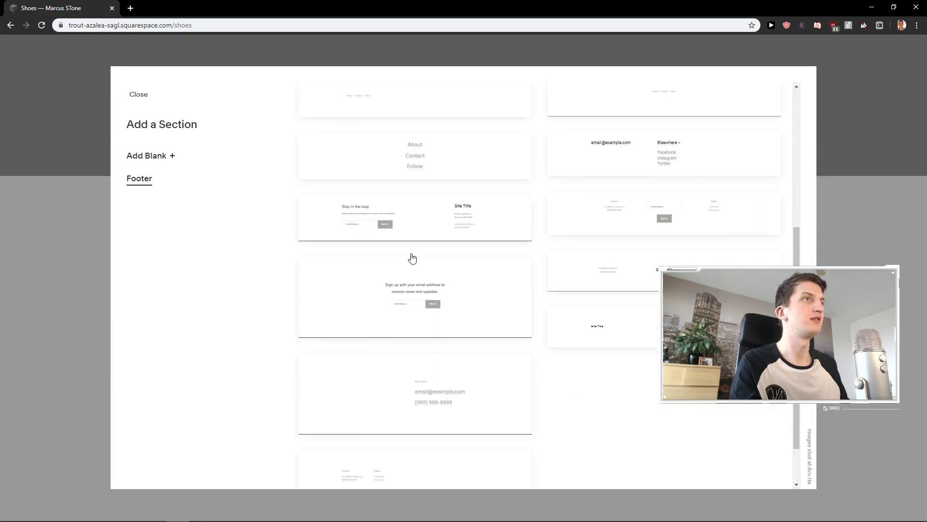
scroll(523, 285, up, 5)
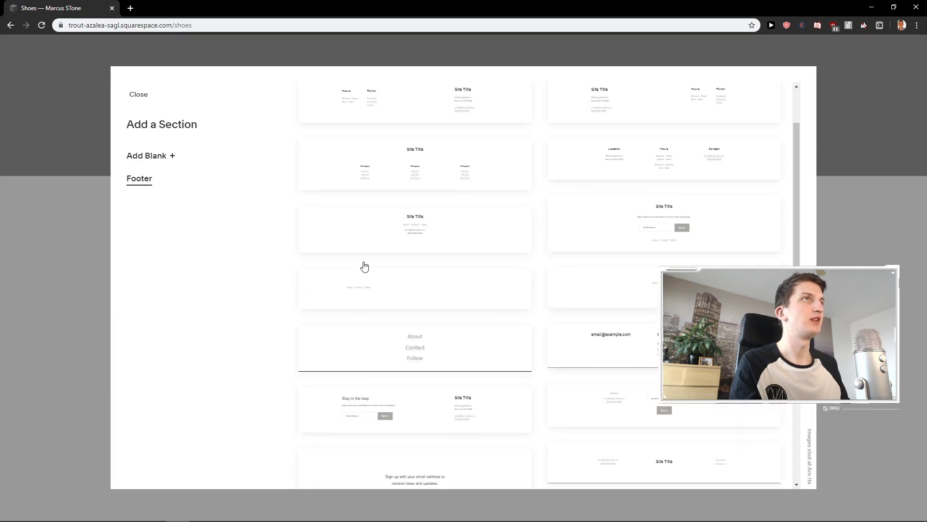
click(143, 155)
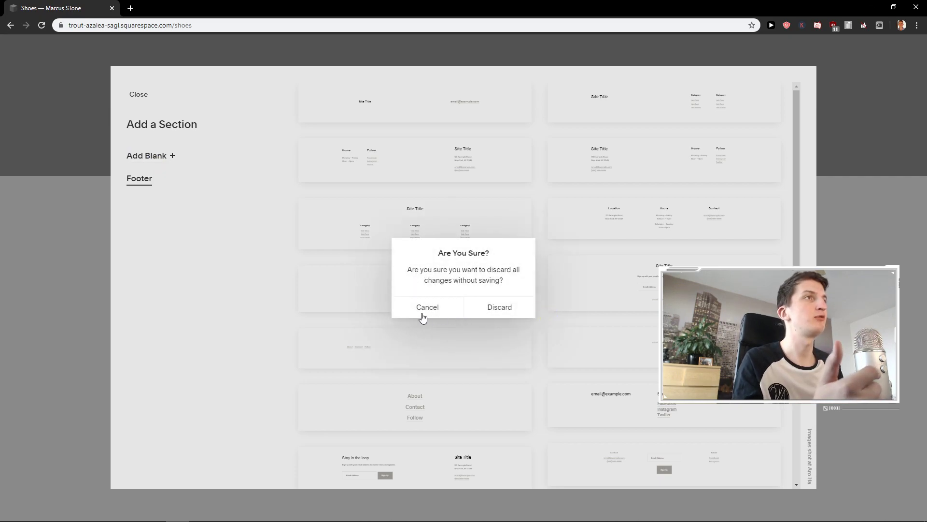
click(422, 316)
key(Escape)
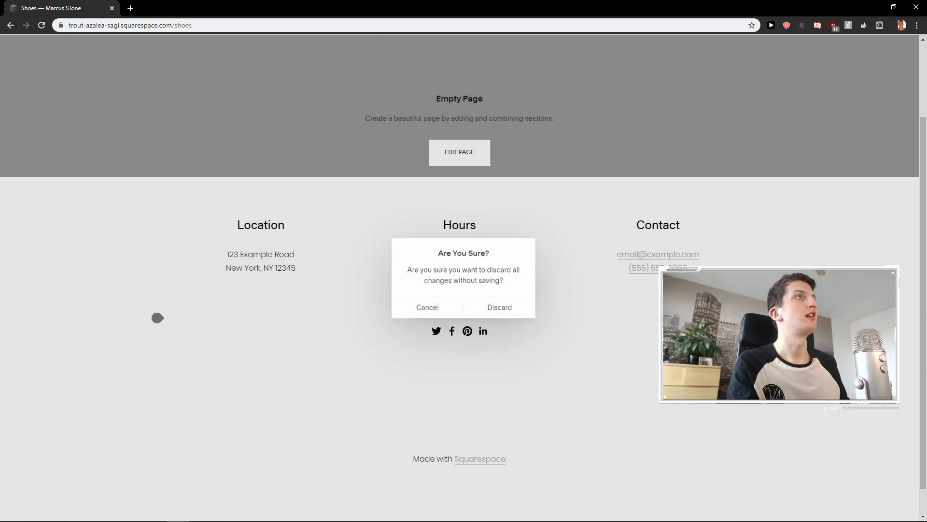
Leave the site footer editor and discard the unsaved footer changes
click(426, 303)
click(427, 306)
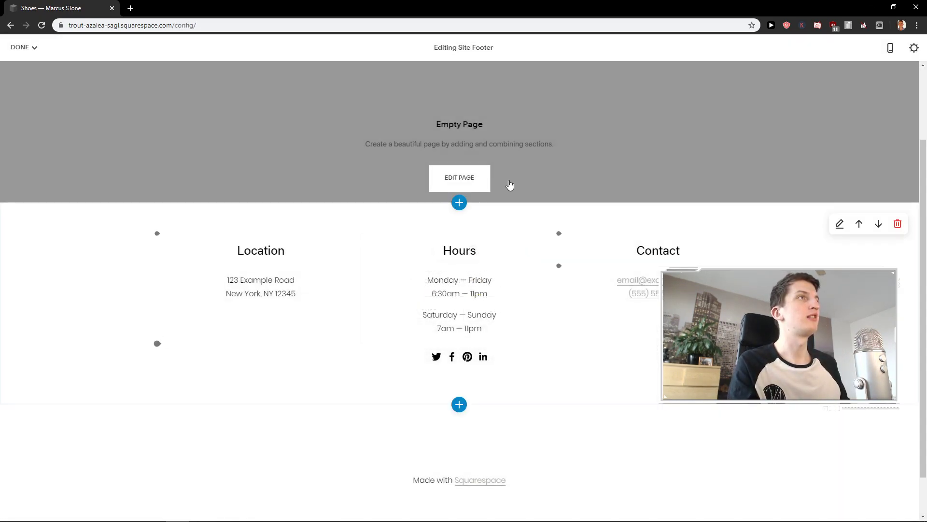
click(464, 180)
click(502, 307)
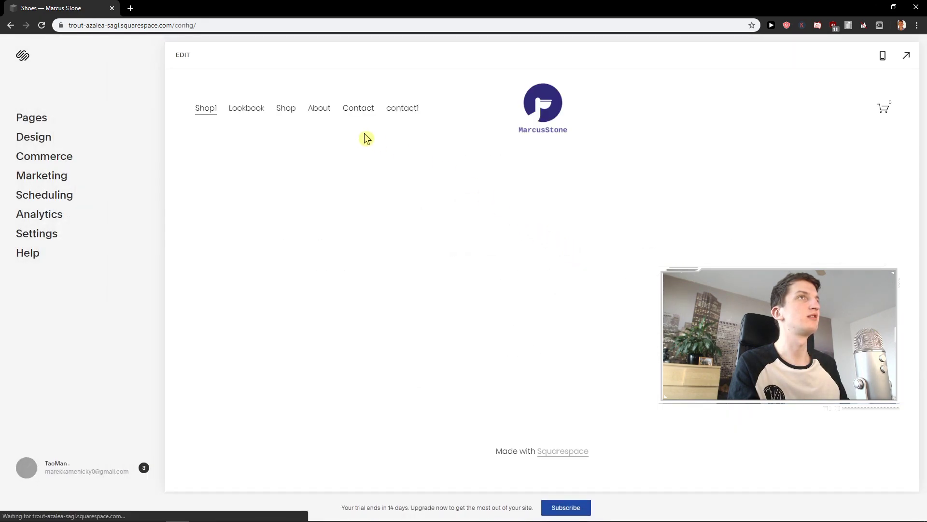